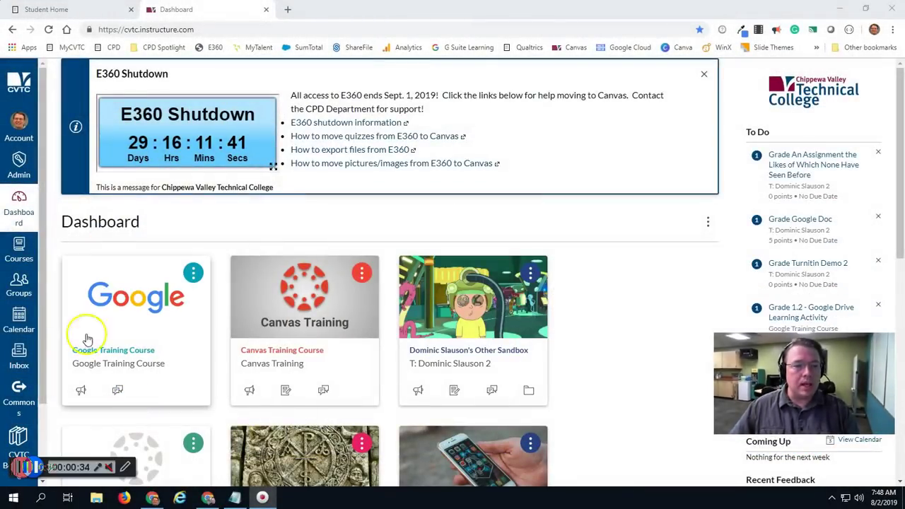
Step: Open Canvas Studio's My Uploads library and browse the grid of uploaded videos
scroll(19, 269, "down", 2)
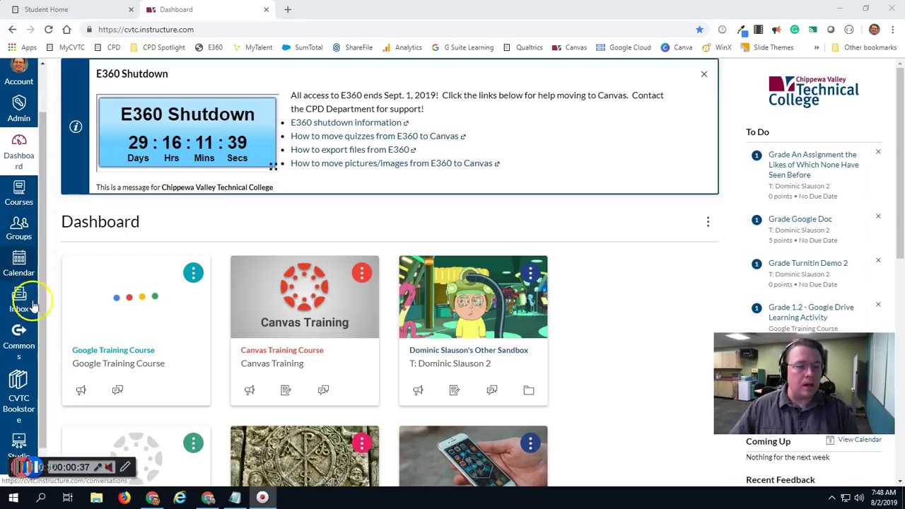
scroll(32, 354, "down", 1)
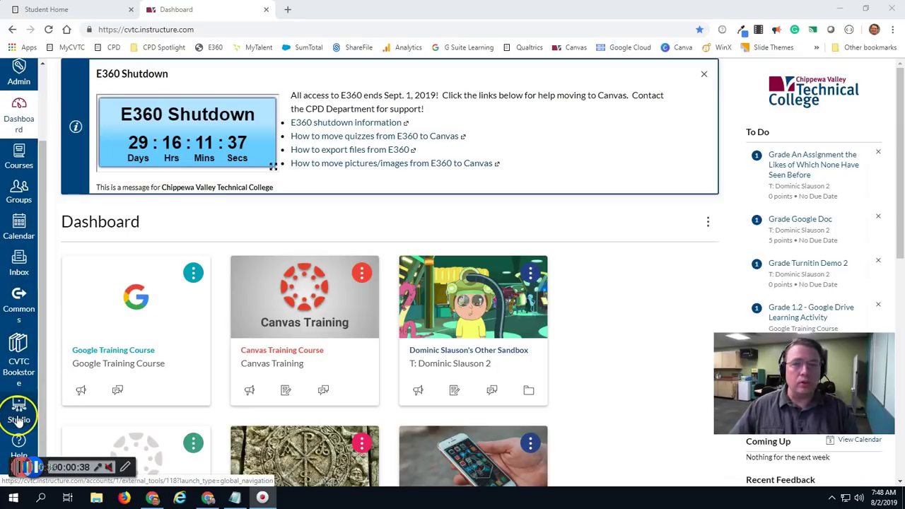
left_click(20, 419)
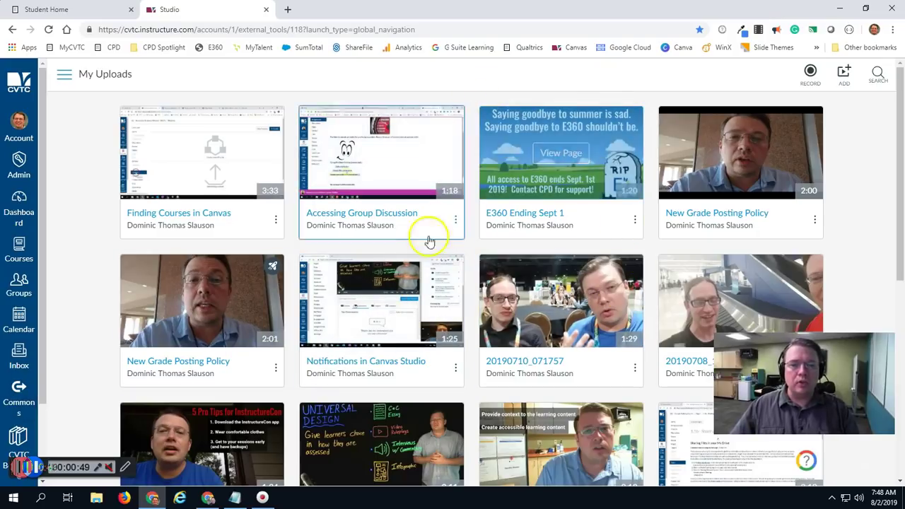
mouse_move(900, 112)
left_mouse_down()
mouse_move(901, 190)
mouse_move(900, 102)
left_mouse_up()
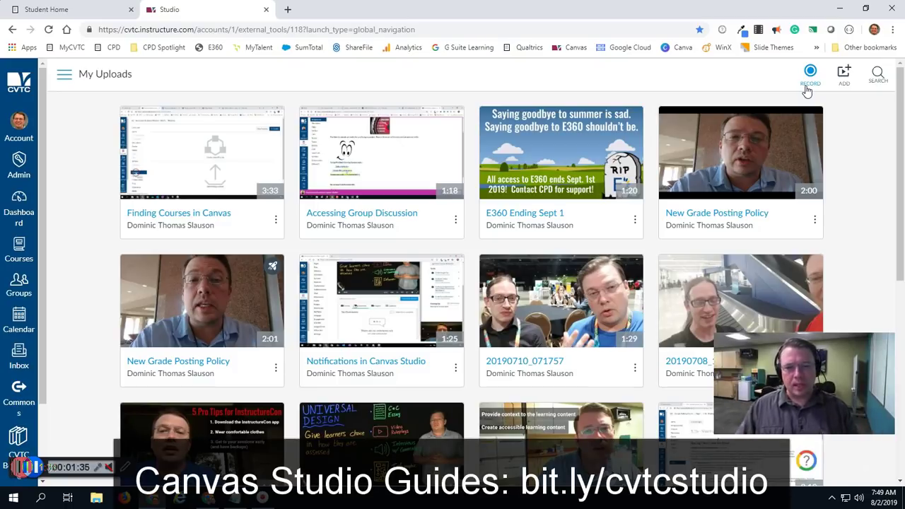
Step: Edit the sandbox course's Course Home [TEMPLATE] page with the cursor in its empty body
left_click(19, 207)
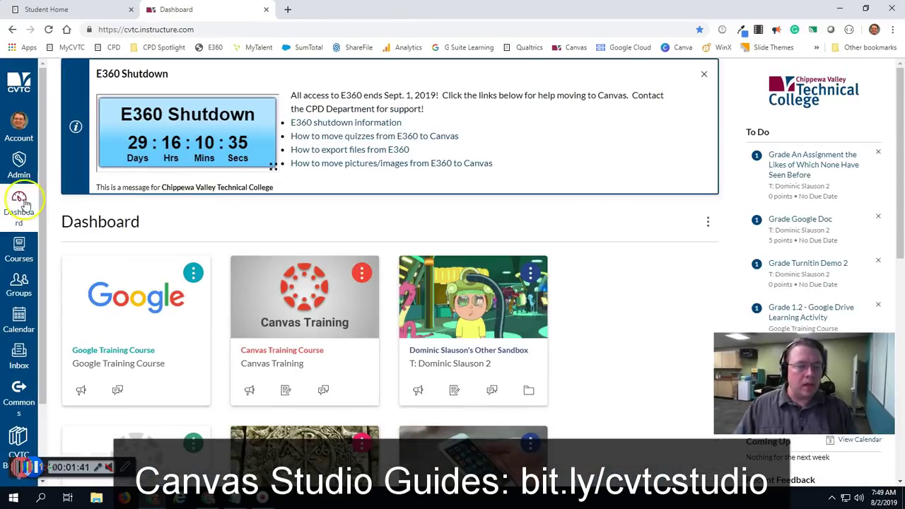
left_click(461, 357)
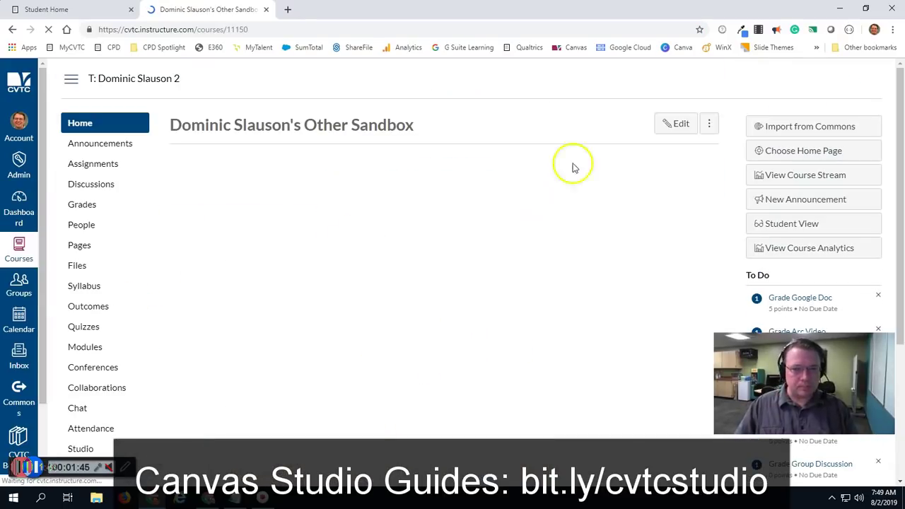
left_click(675, 126)
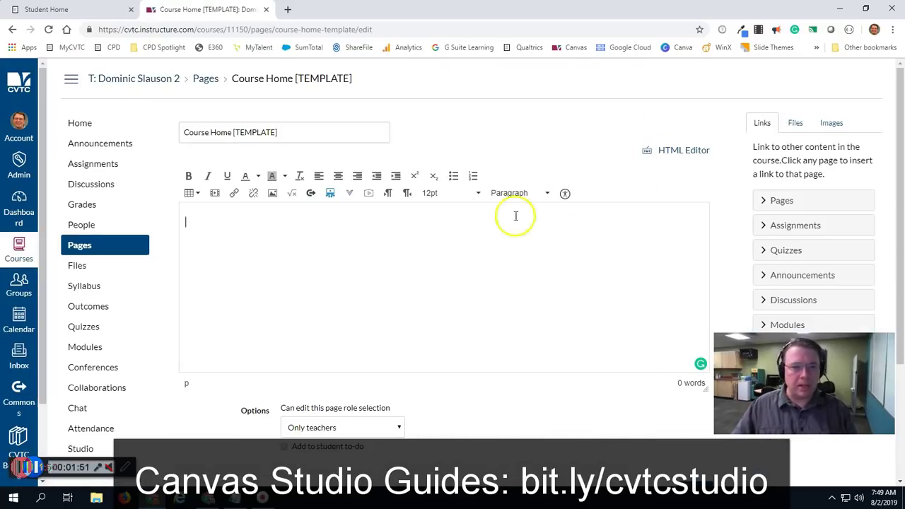
left_click(324, 239)
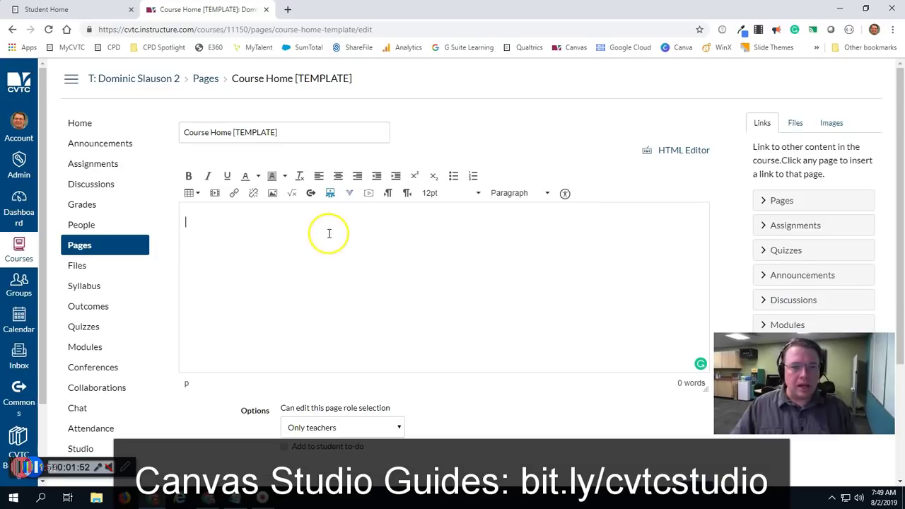
Step: Embed the Accessing Group Discussion Studio video with comments and Display Download Option enabled
left_click(329, 197)
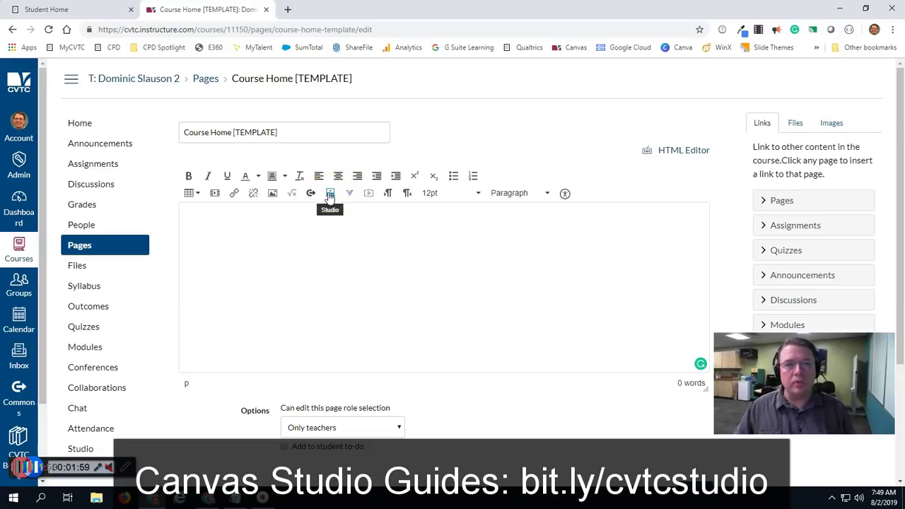
left_click(329, 197)
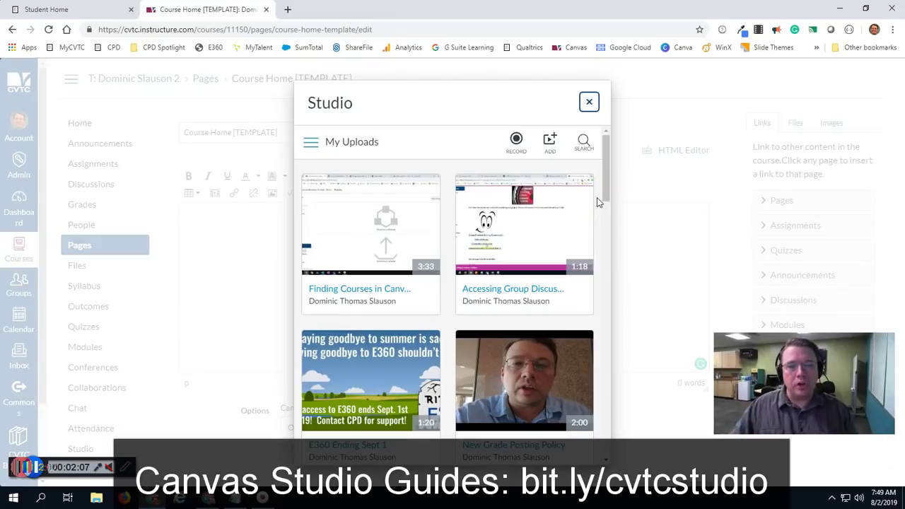
mouse_move(601, 166)
left_mouse_down()
mouse_move(609, 190)
mouse_move(609, 181)
left_mouse_up()
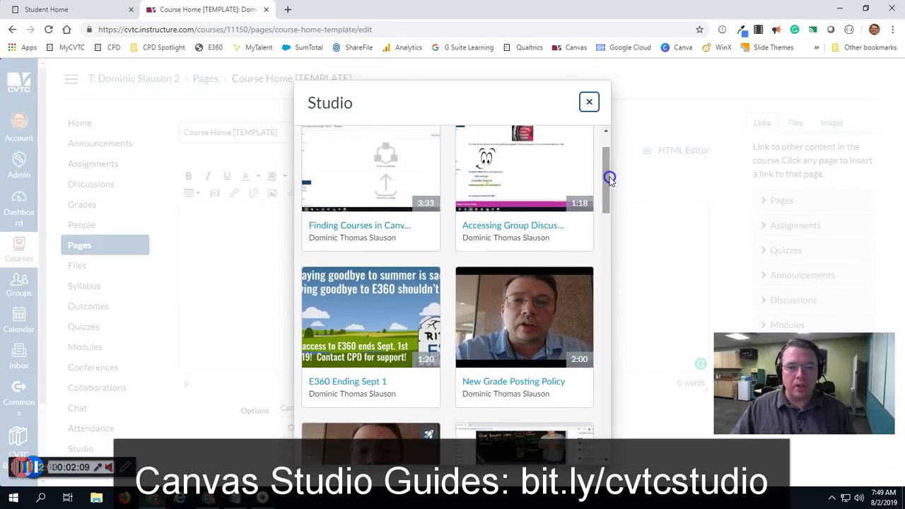
left_click(520, 166)
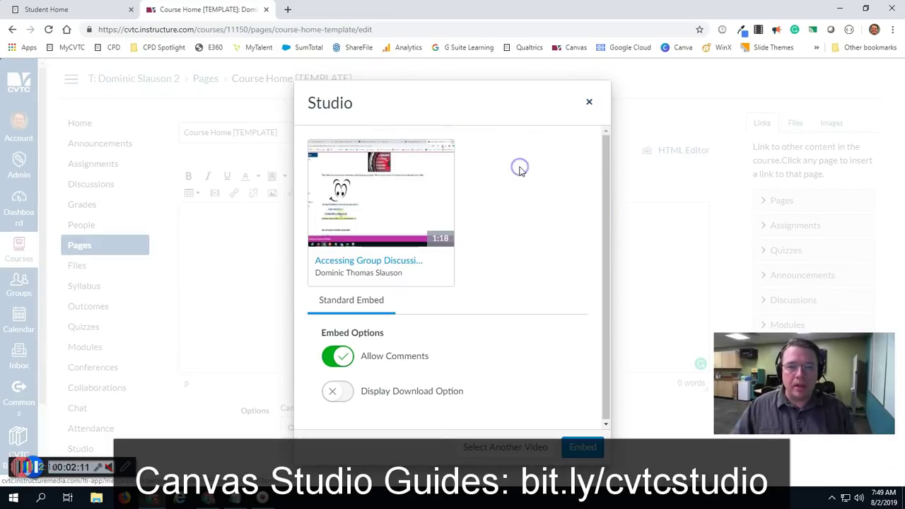
left_click(376, 365)
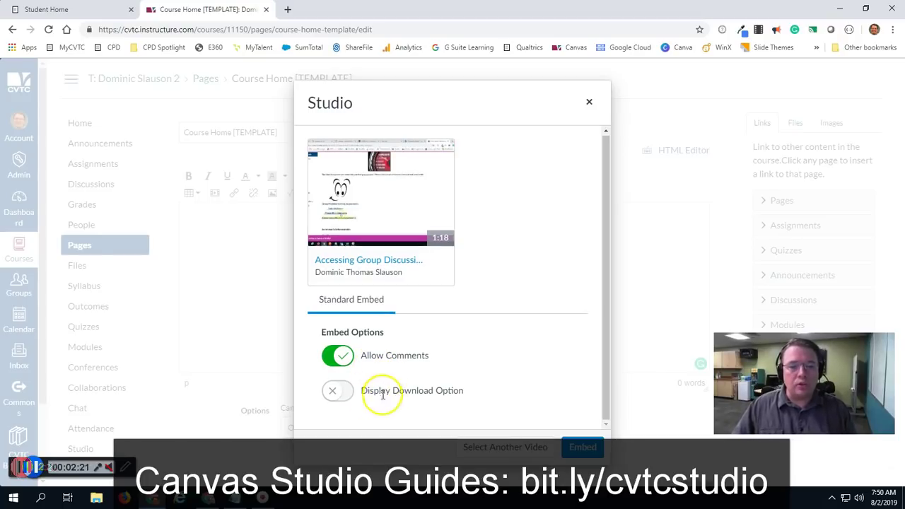
left_click(337, 391)
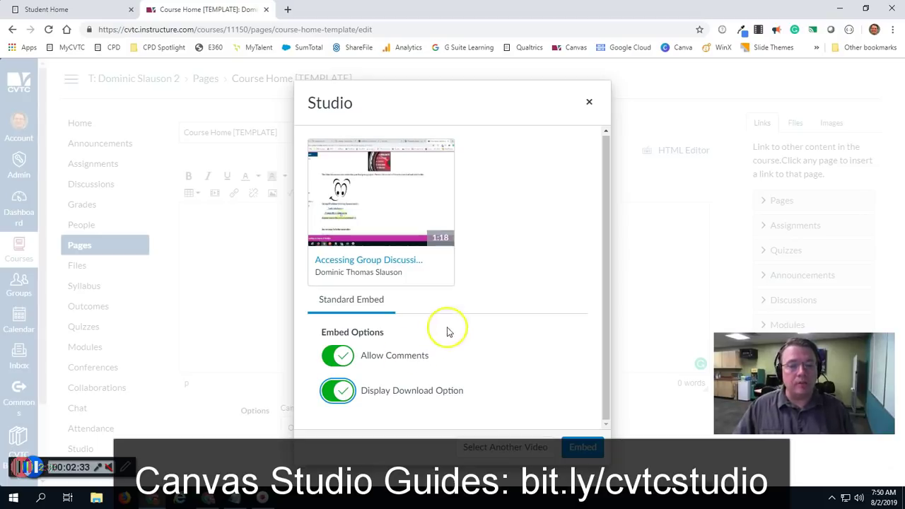
left_click(586, 448)
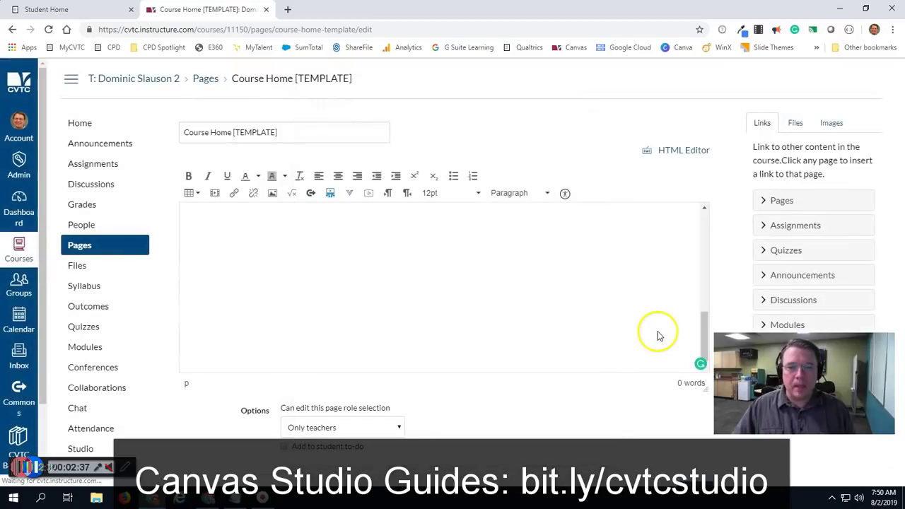
Step: Save the Course Home [TEMPLATE] page containing the embedded Studio video
left_click_drag(702, 323, 704, 295)
scroll(722, 326, "down", 2)
left_click(696, 379)
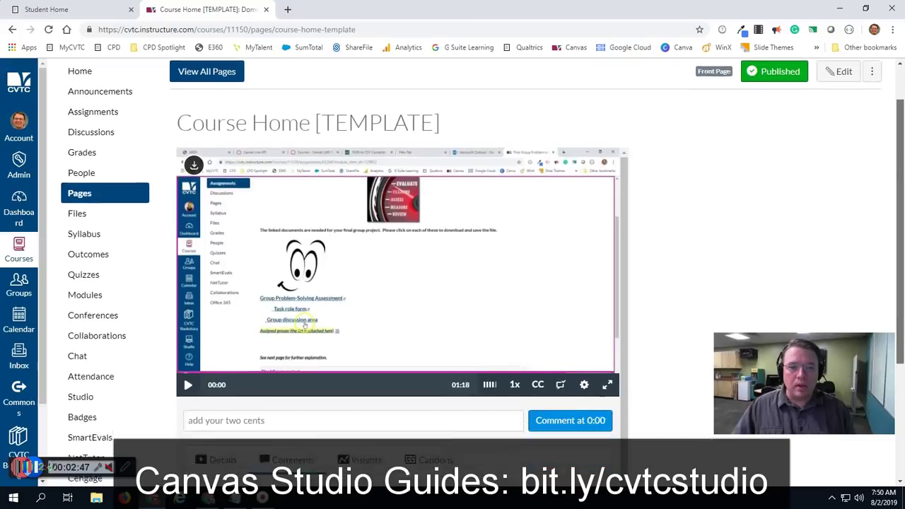
Step: Review the embedded player's Comments, Insights and Captions tabs, then return to the Dashboard
scroll(892, 142, "down", 3)
scroll(892, 142, "down", 1)
scroll(892, 141, "up", 1)
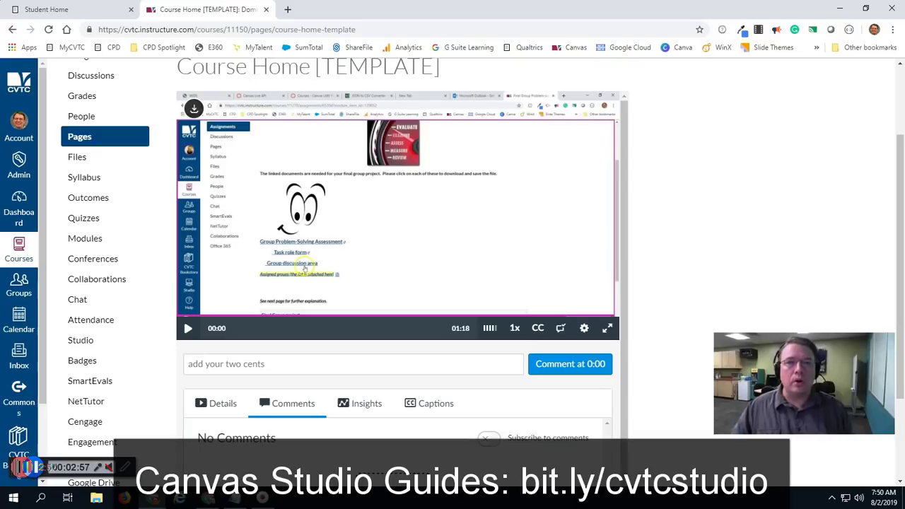
scroll(355, 304, "up", 1)
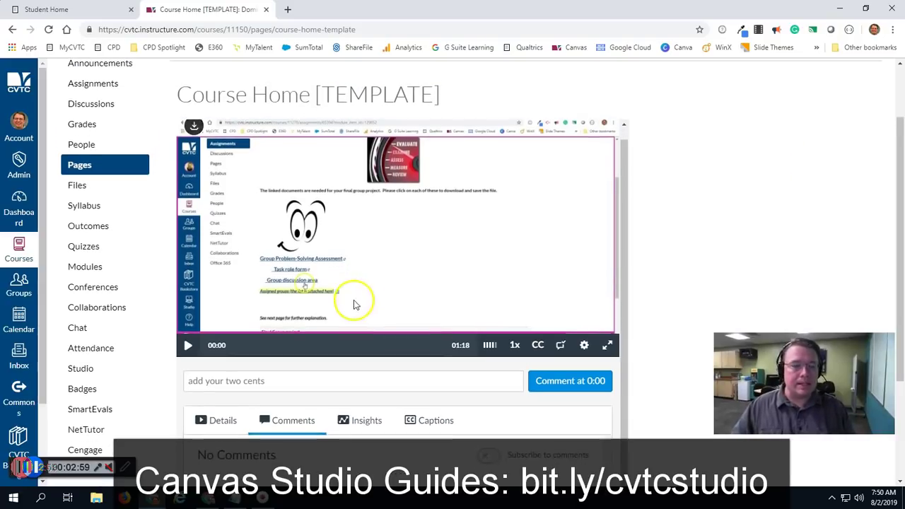
scroll(382, 300, "up", 2)
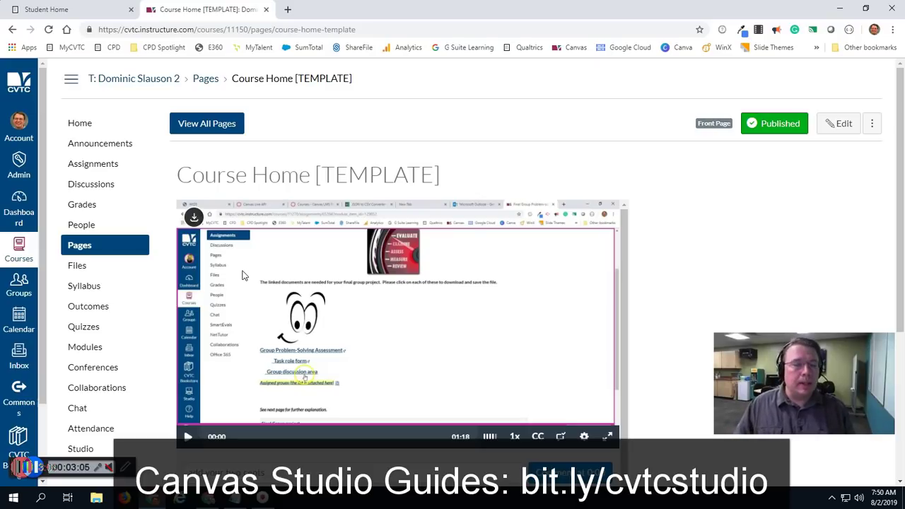
left_click(19, 200)
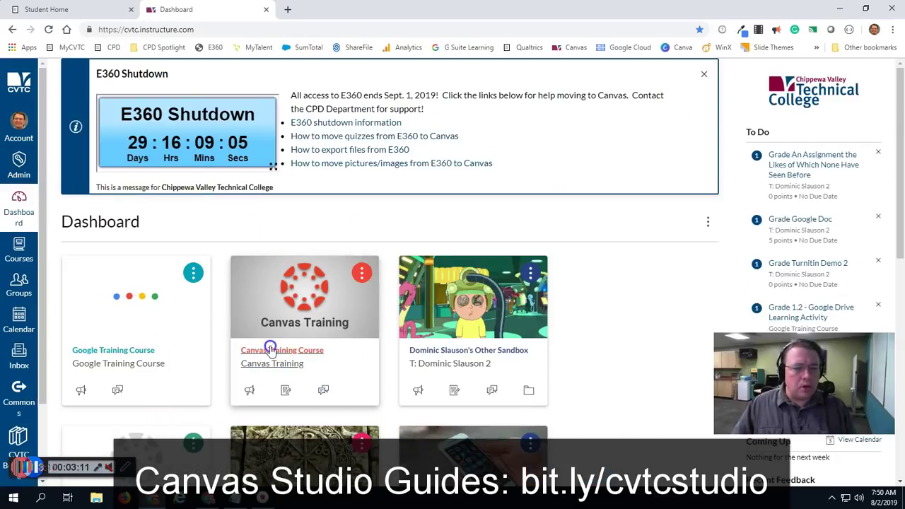
Step: Open the Level 1.1 - Navigating Canvas Learning Guide from the Canvas Training Course modules
left_click(271, 351)
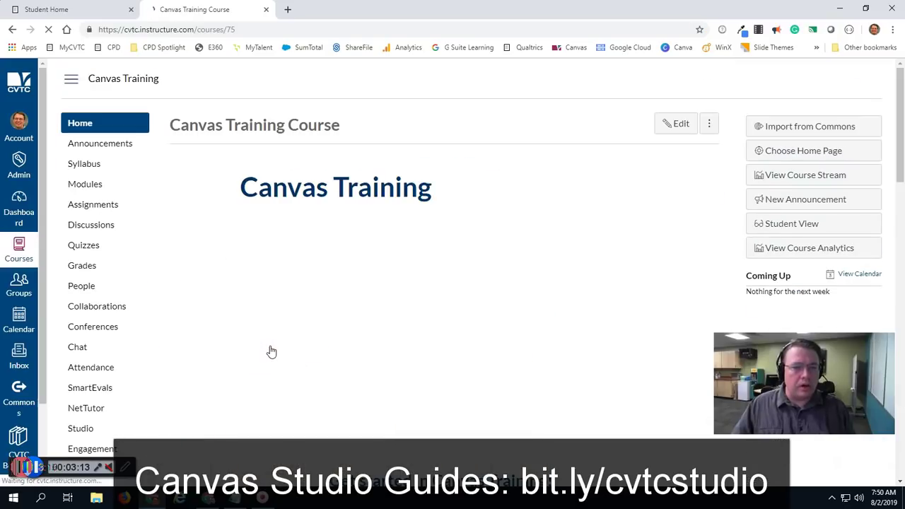
left_click(85, 183)
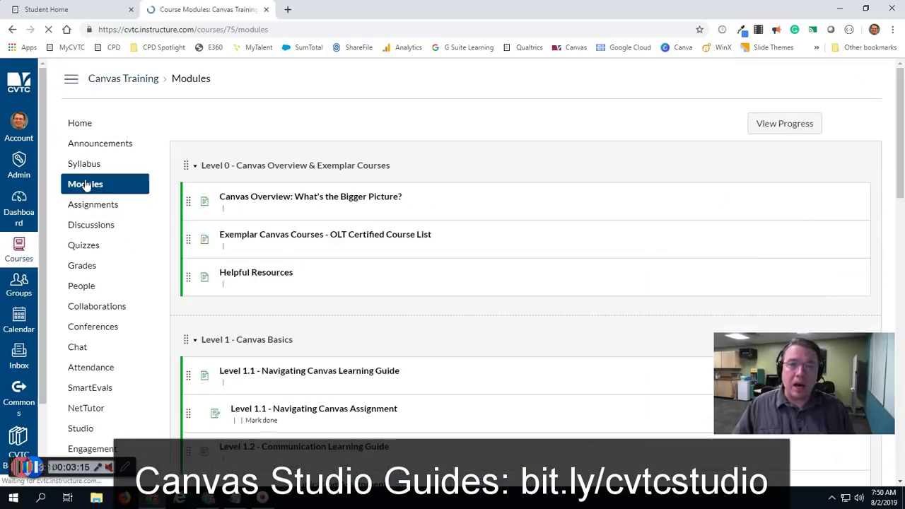
left_click(313, 360)
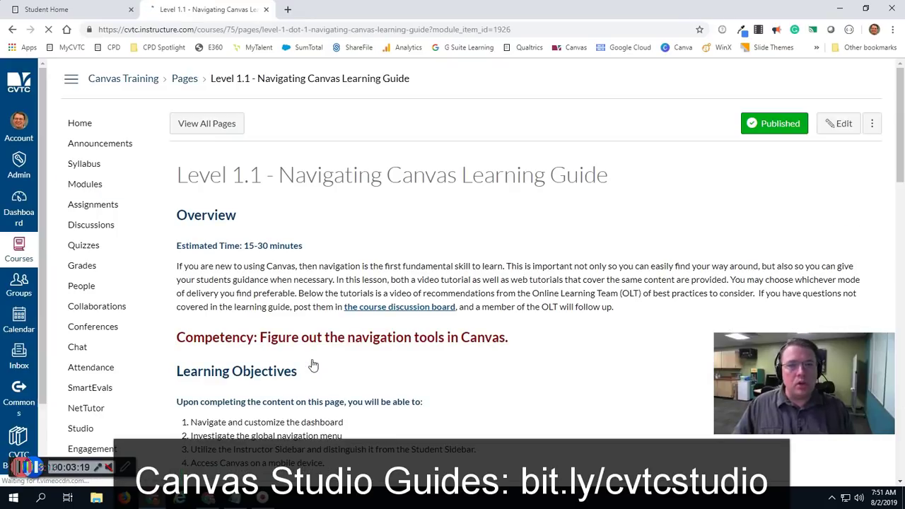
scroll(541, 302, "down", 1)
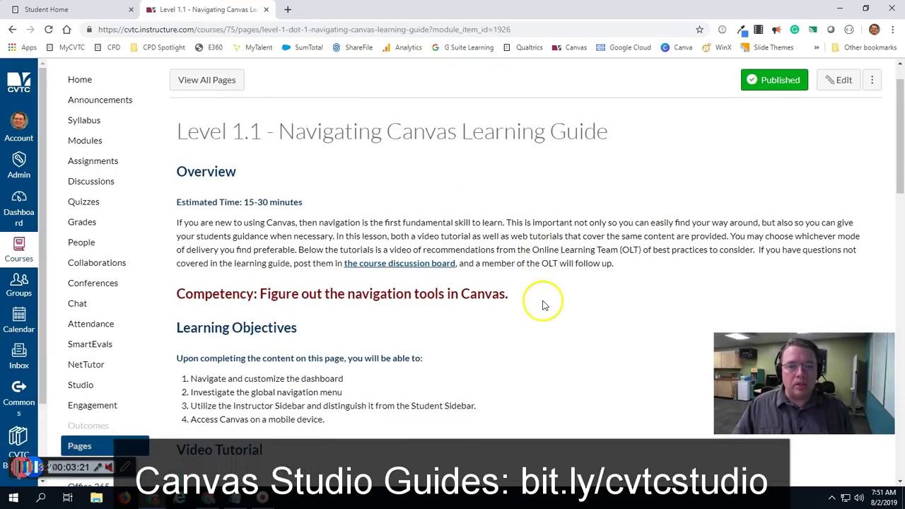
scroll(556, 300, "down", 10)
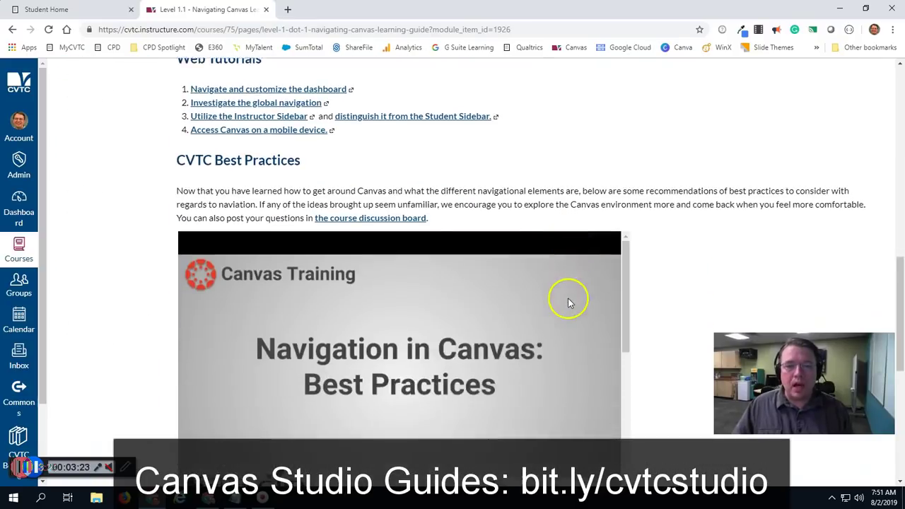
scroll(625, 254, "down", 2)
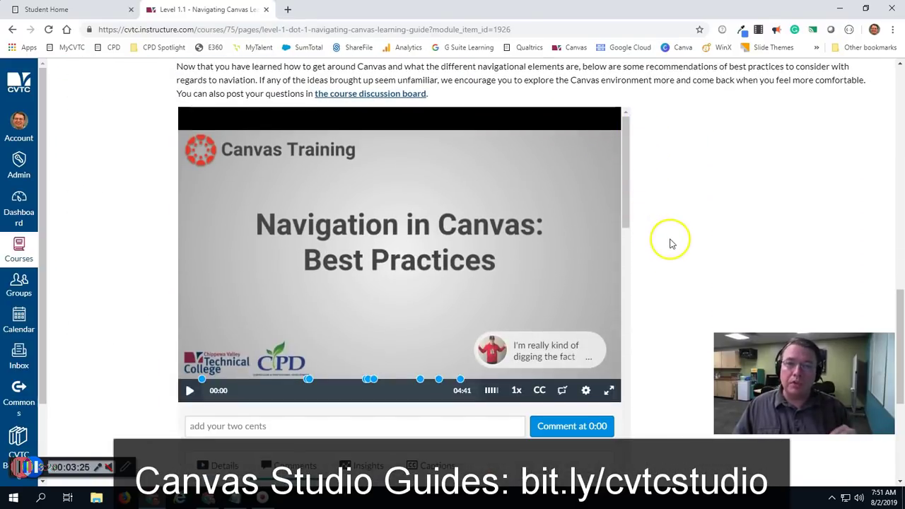
Step: Show the caption choices, then play the video from about 1:42
left_click(539, 390)
scroll(406, 388, "down", 1)
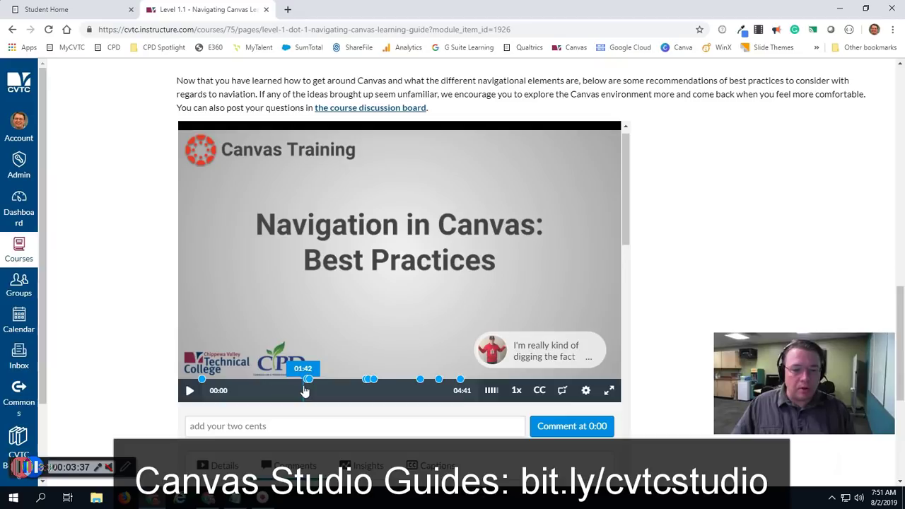
left_click(305, 391)
left_click(190, 395)
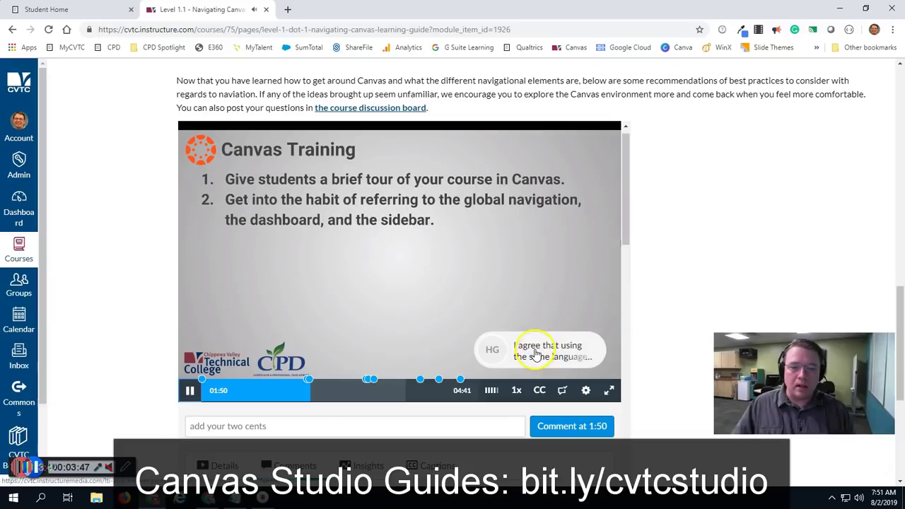
Step: Open the timed comment bubble at 1:50 and scroll through its full comment thread
left_click(535, 353)
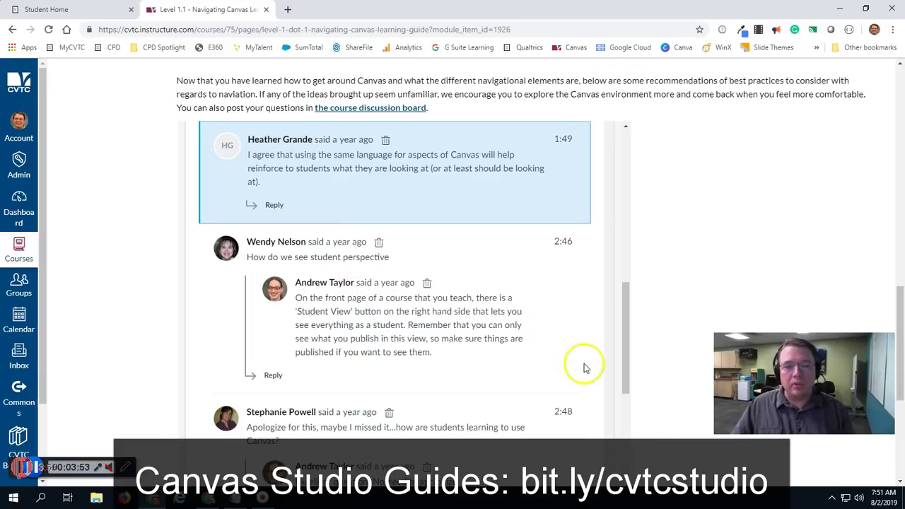
left_click_drag(624, 299, 628, 148)
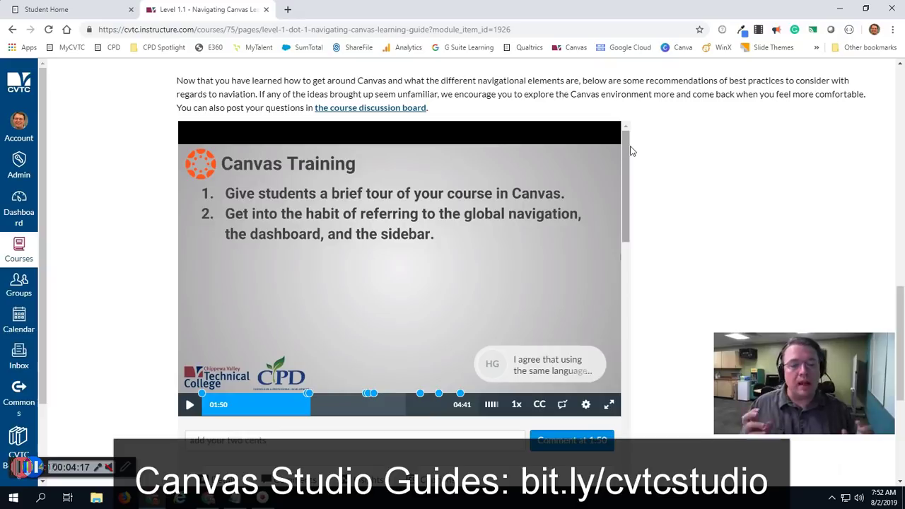
Step: Show the 16-comment Comments list below the player and switch on Subscribe to comments
scroll(721, 247, "down", 3)
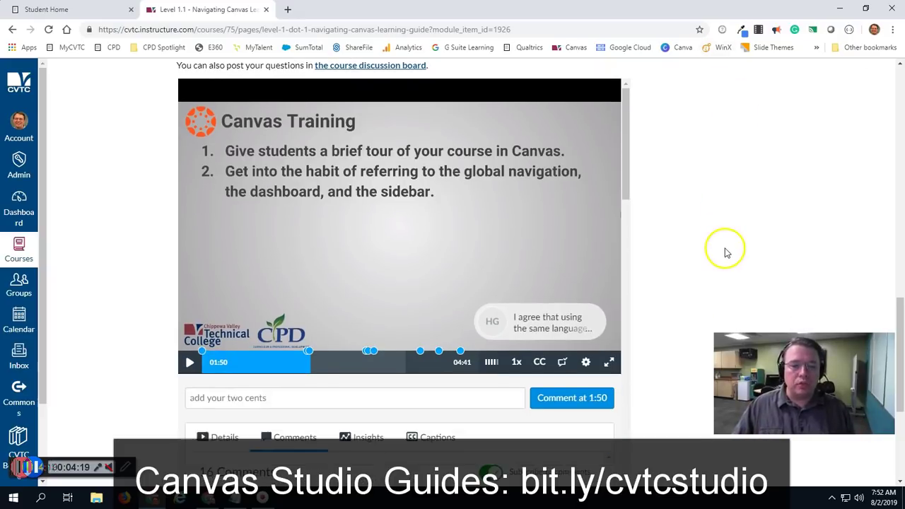
scroll(714, 235, "down", 1)
scroll(700, 229, "up", 1)
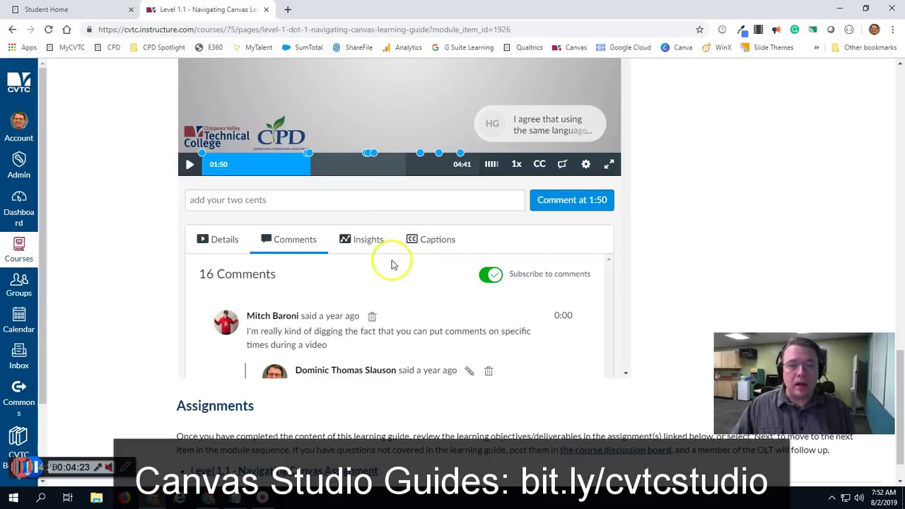
left_click(493, 280)
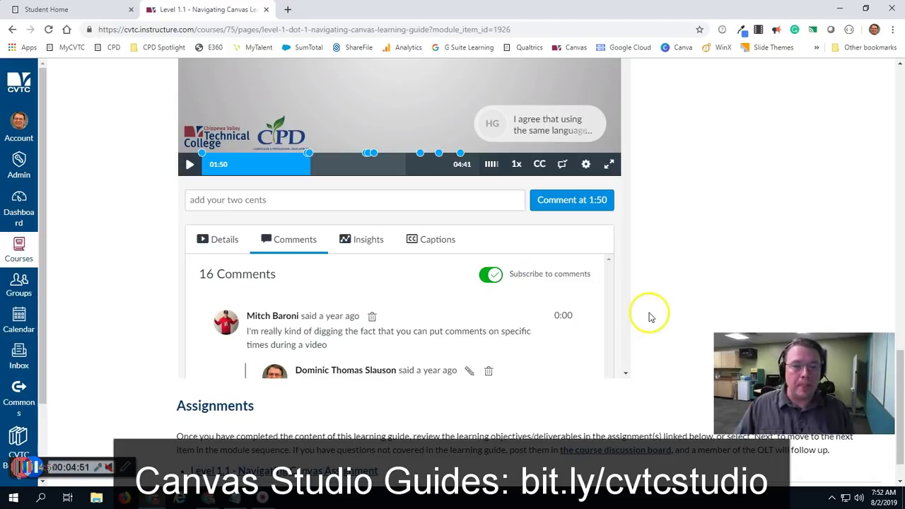
Step: Show the Insights tab with the All Viewers chart of views across the video
left_click(369, 240)
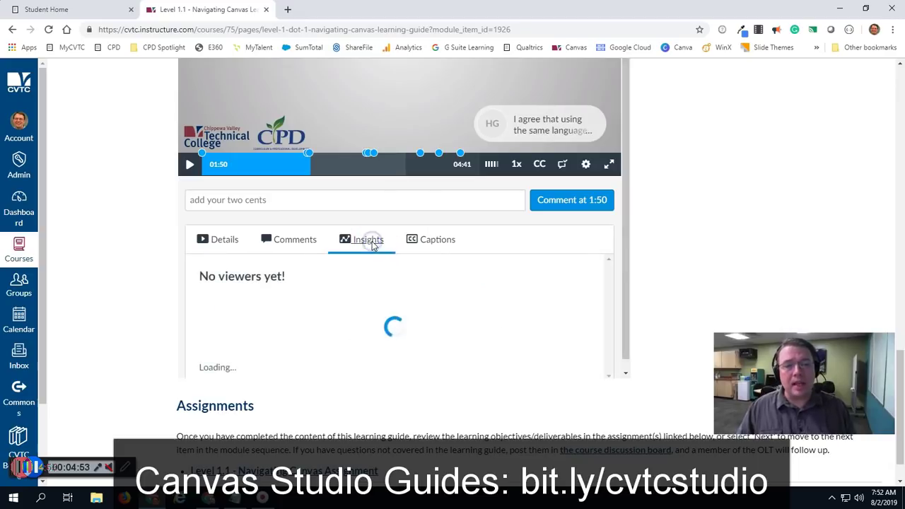
left_click(585, 164)
scroll(651, 224, "down", 1)
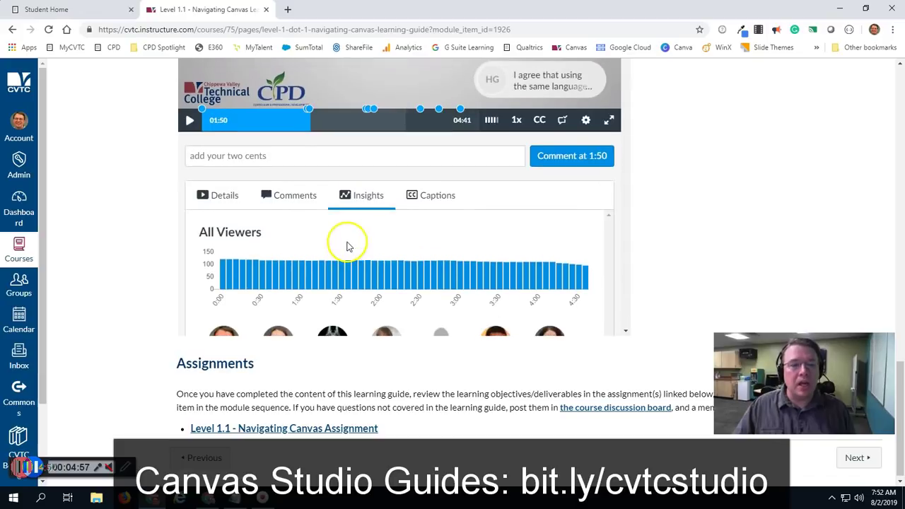
scroll(226, 244, "down", 1)
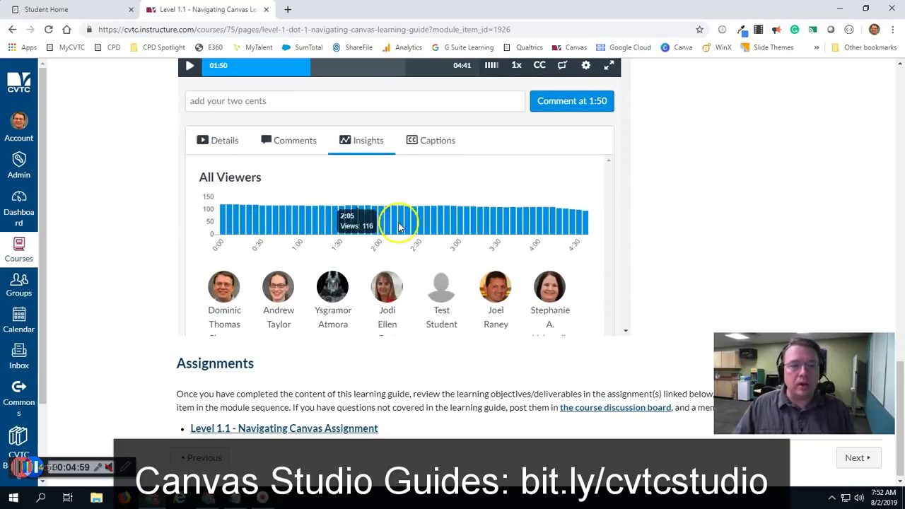
mouse_move(247, 225)
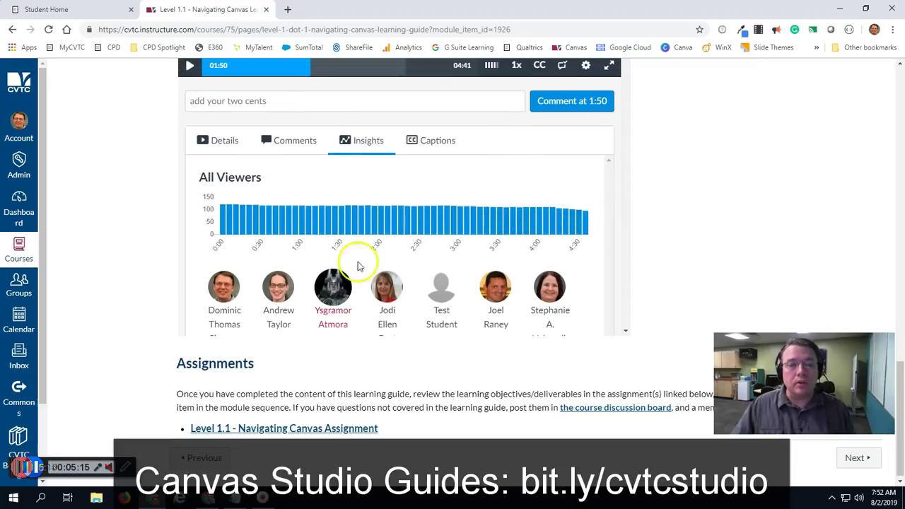
Step: Compare two individual viewers' watch data in the insights chart
left_click(228, 290)
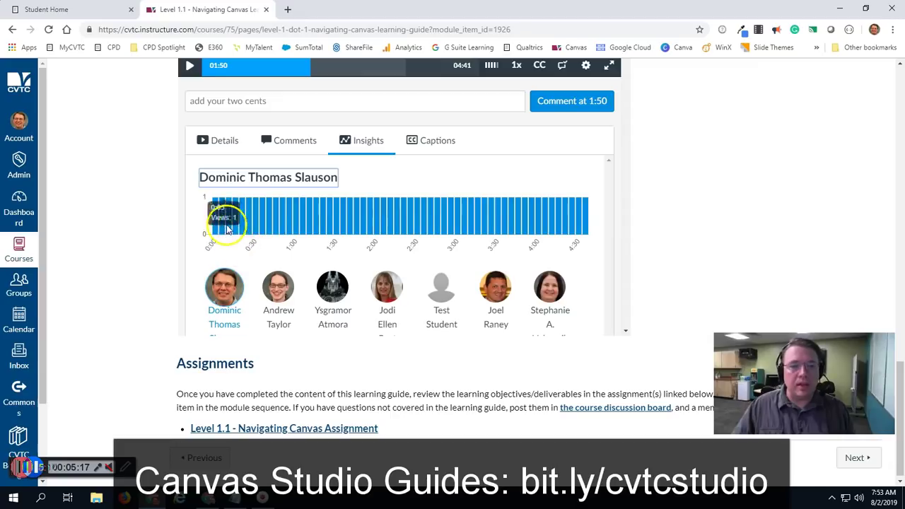
left_click(278, 286)
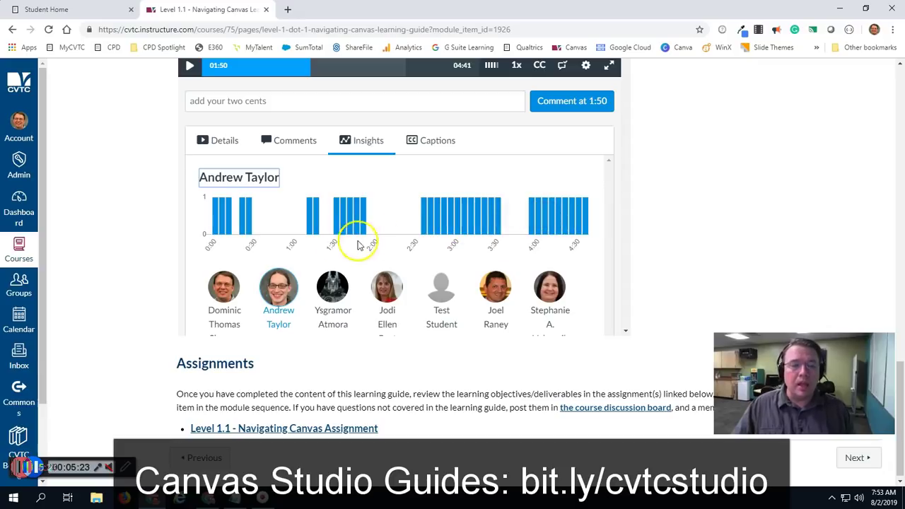
scroll(424, 245, "down", 1)
scroll(498, 260, "down", 1)
scroll(523, 249, "up", 3)
scroll(535, 251, "up", 1)
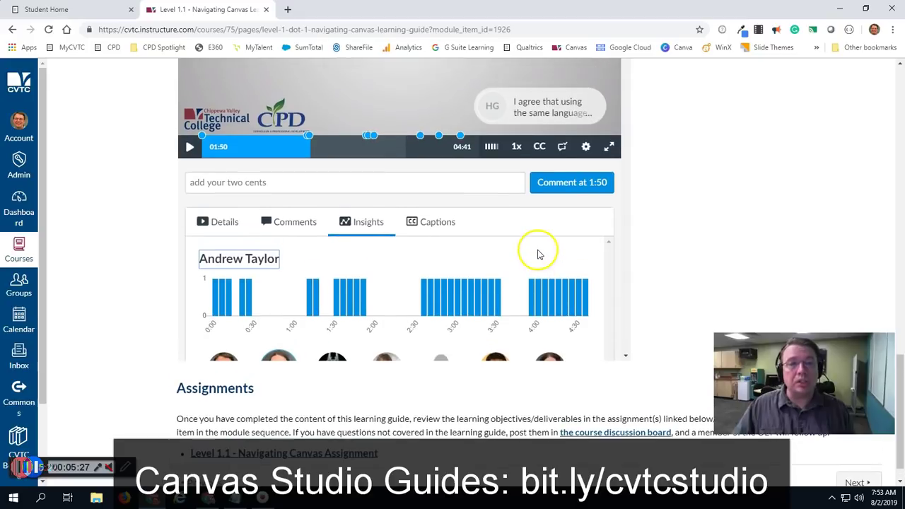
Step: Show the Captions panel listing the English track and upload languages like Arabic
left_click(693, 216)
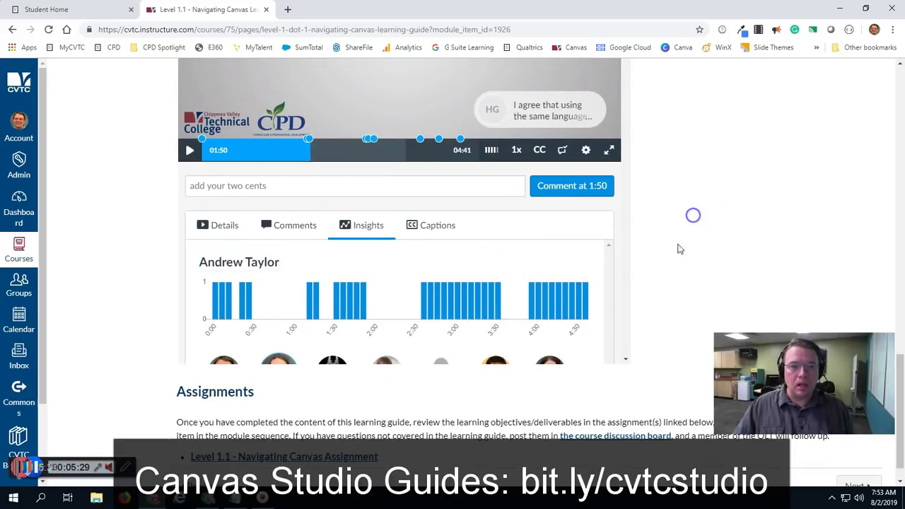
scroll(537, 262, "down", 1)
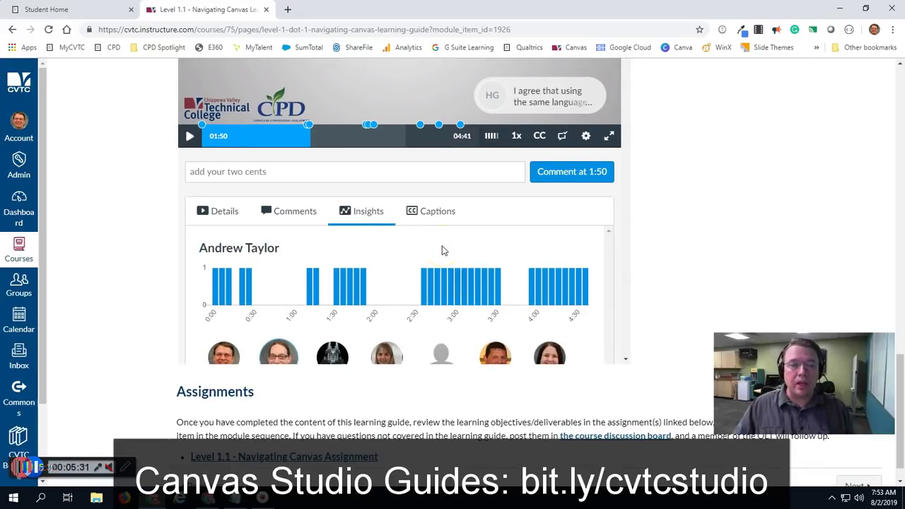
left_click(431, 213)
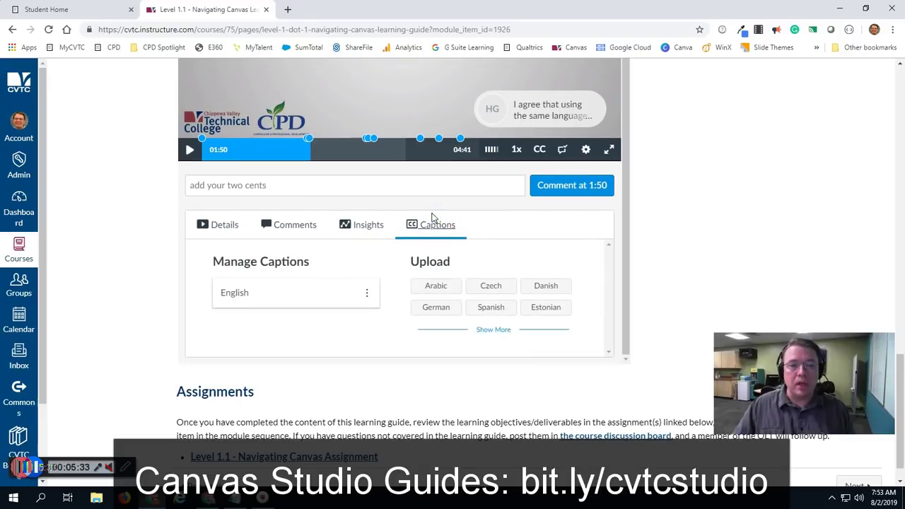
left_click(677, 278)
scroll(680, 279, "up", 2)
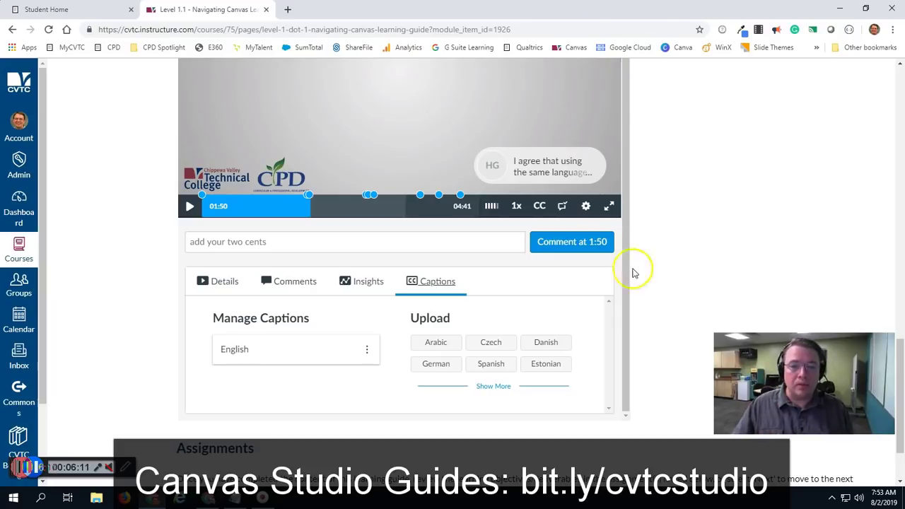
scroll(632, 273, "up", 1)
scroll(424, 325, "up", 3)
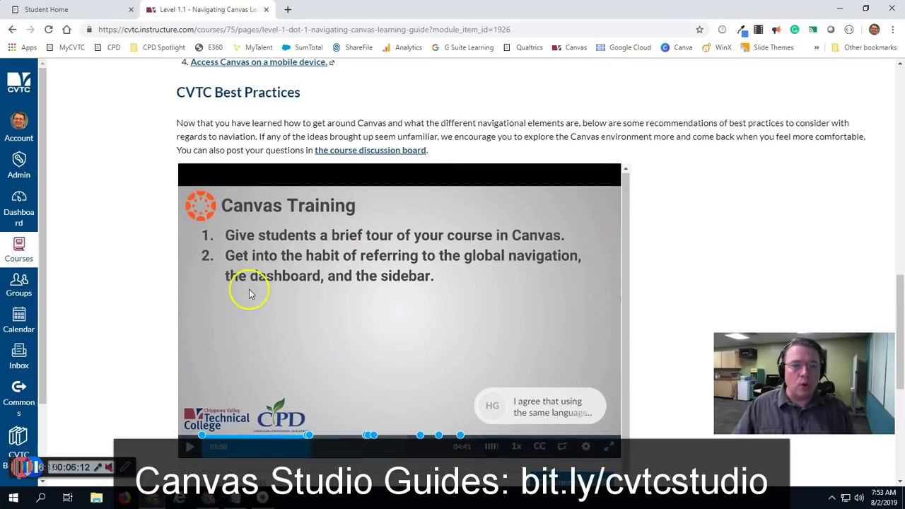
scroll(63, 377, "down", 1)
scroll(21, 395, "down", 2)
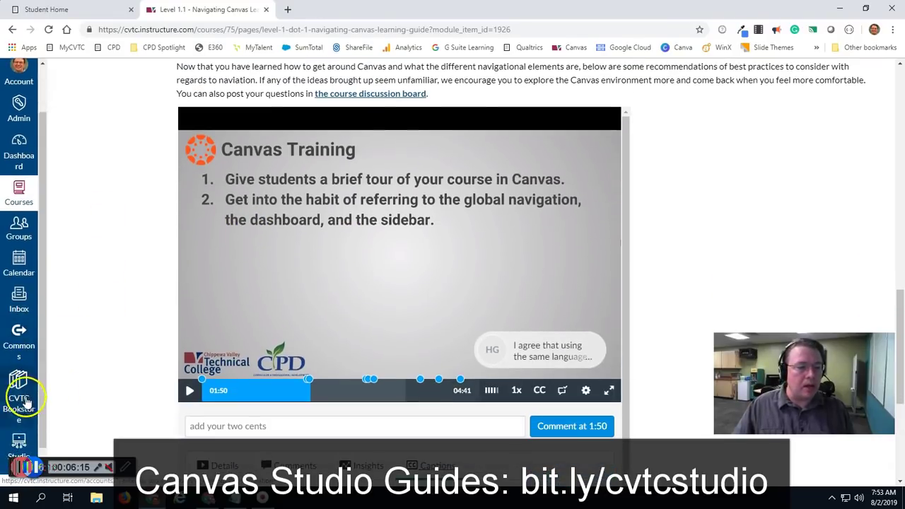
Step: Return to Studio's My Uploads and inspect, then dismiss, the Accessing Group Discussion options menu
left_click(19, 413)
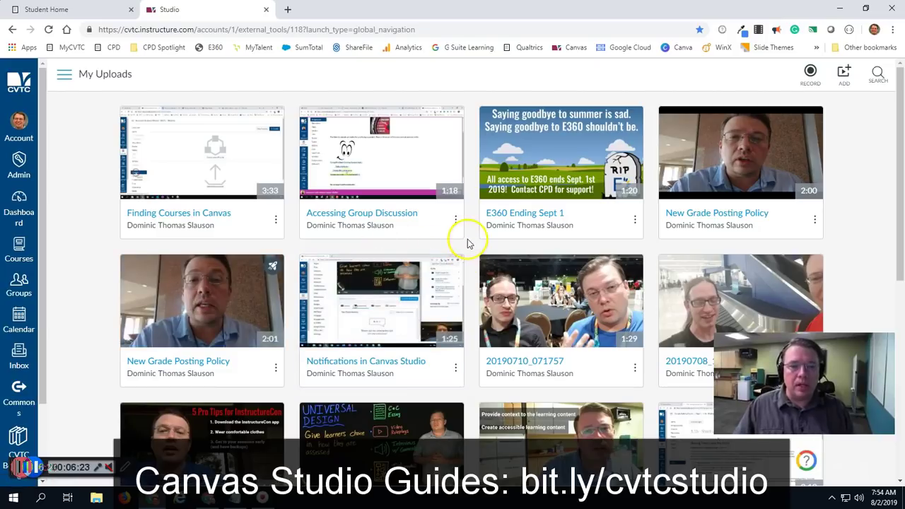
mouse_move(463, 244)
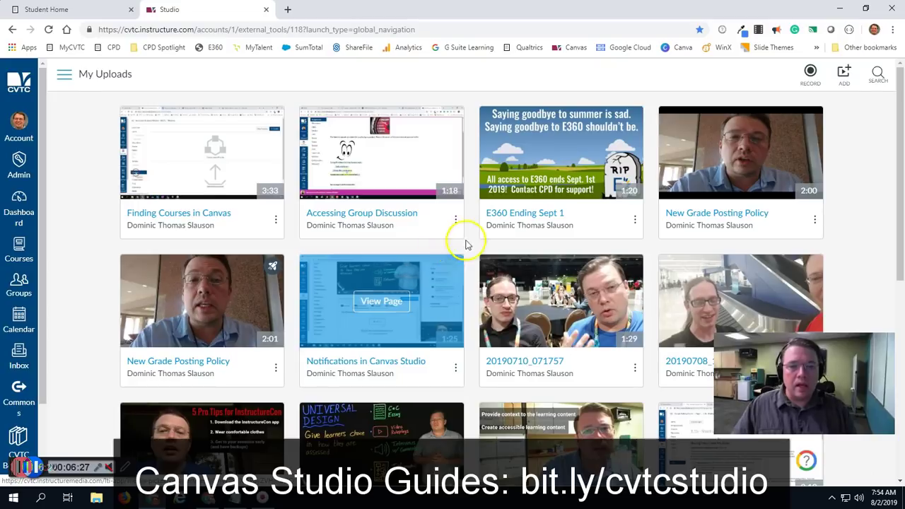
left_click(457, 225)
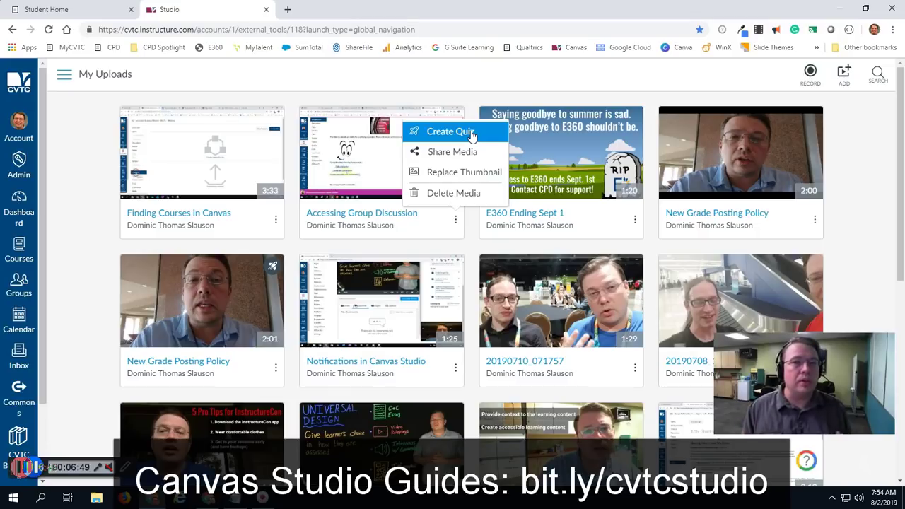
left_click(833, 157)
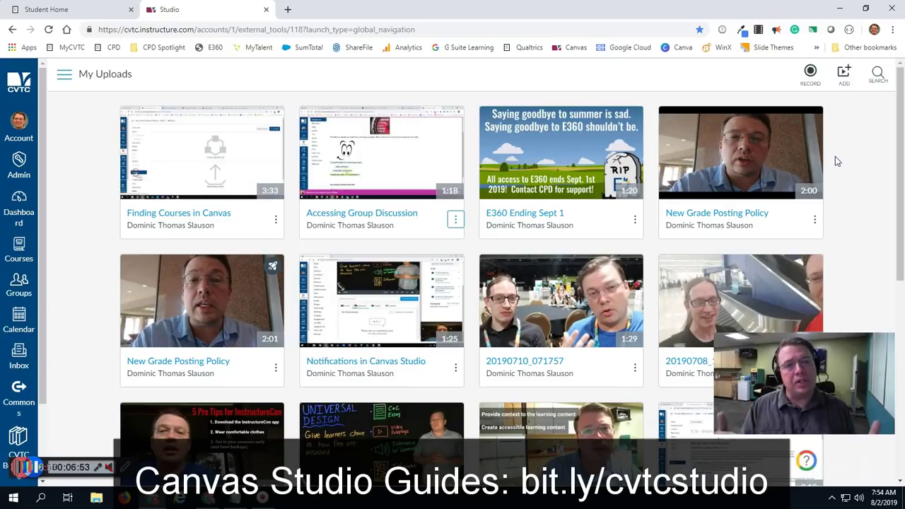